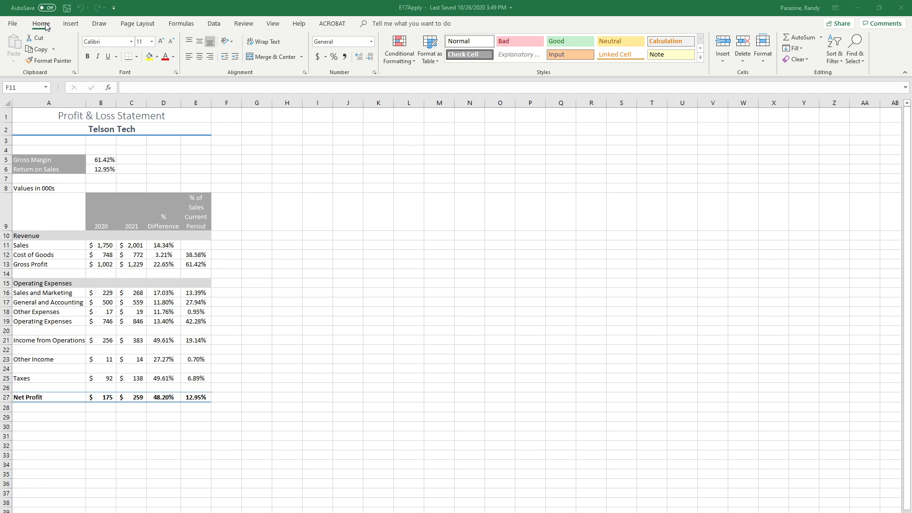
# Add a header to the worksheet and enter the author's full name in its left section.
pyautogui.click(71, 24)
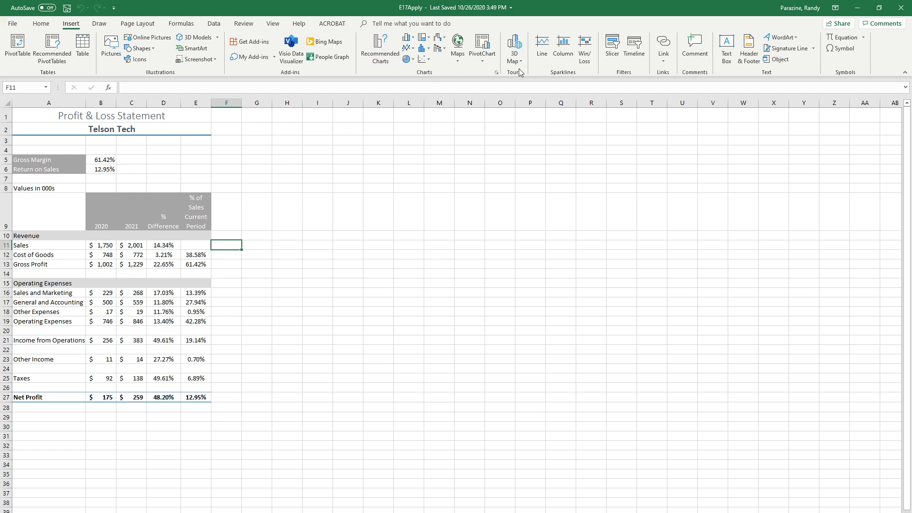
pyautogui.click(749, 47)
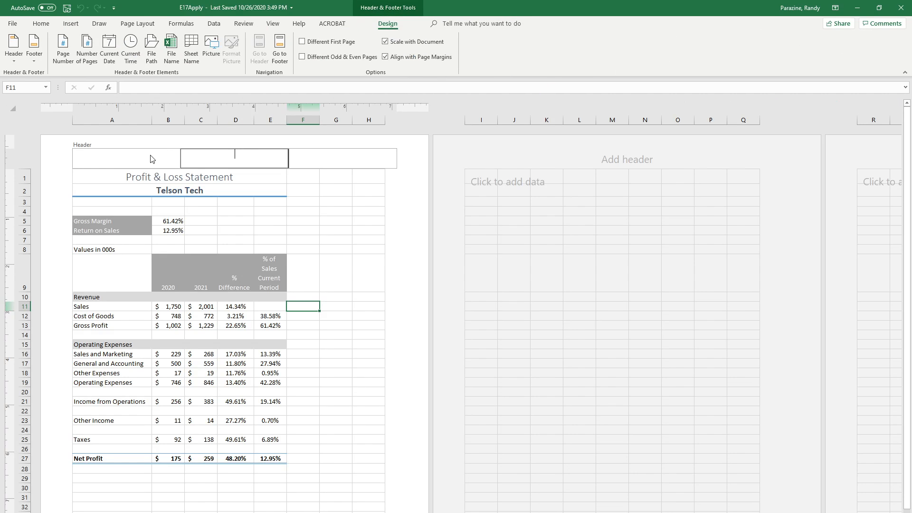
pyautogui.click(146, 153)
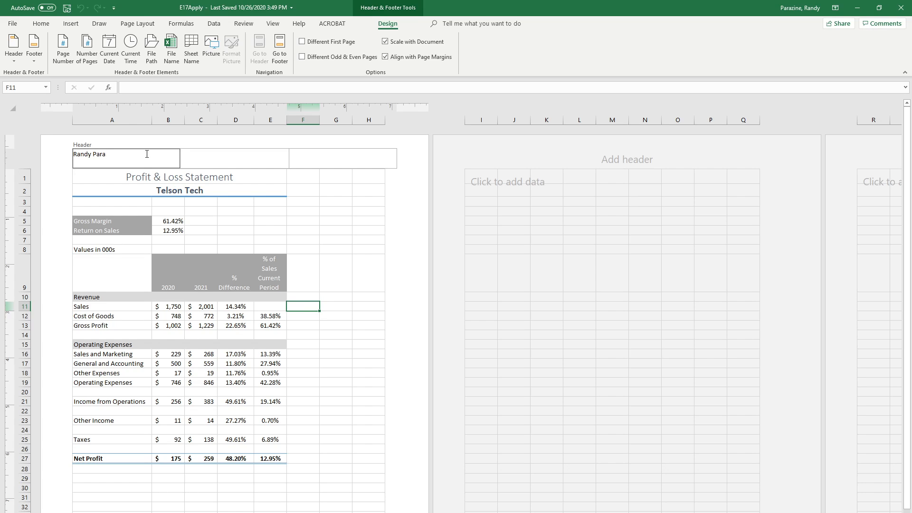
# Insert the current date in the centre header section and the page number in the right one, and return to Normal view.
pyautogui.click(234, 153)
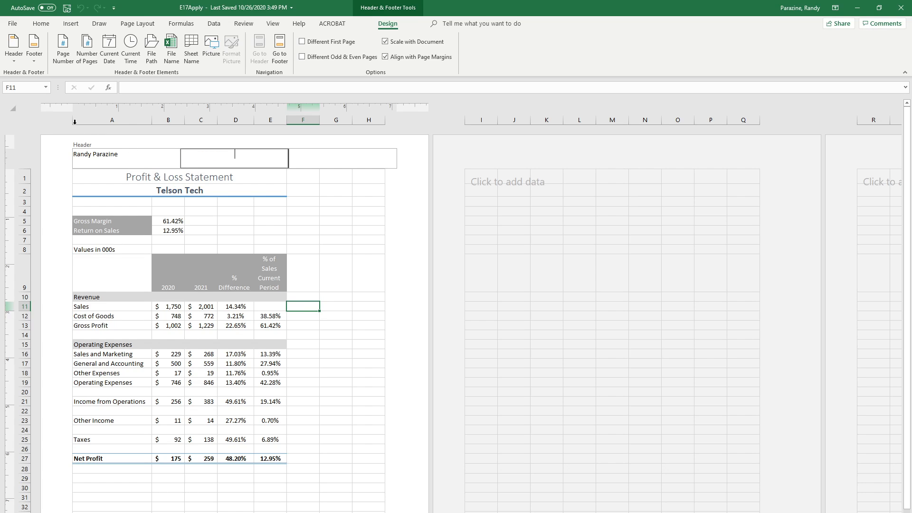
pyautogui.click(110, 49)
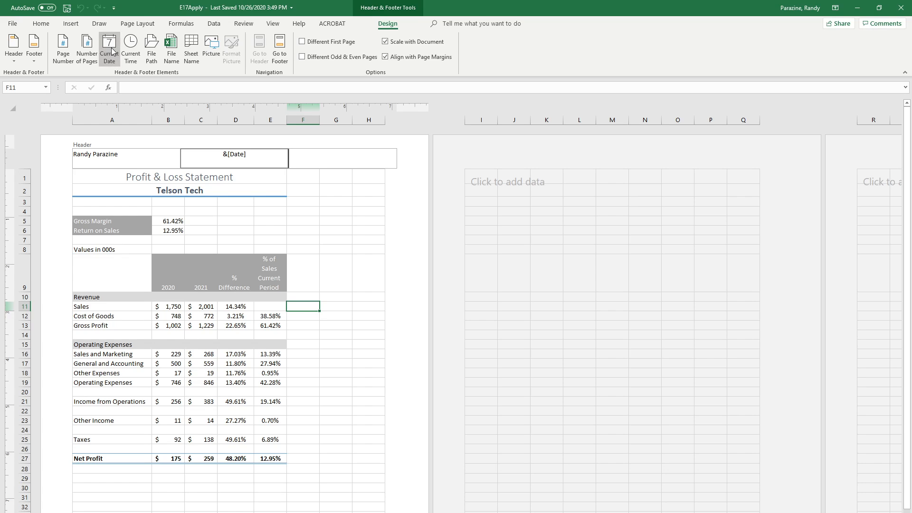
pyautogui.press('Tab')
pyautogui.click(62, 48)
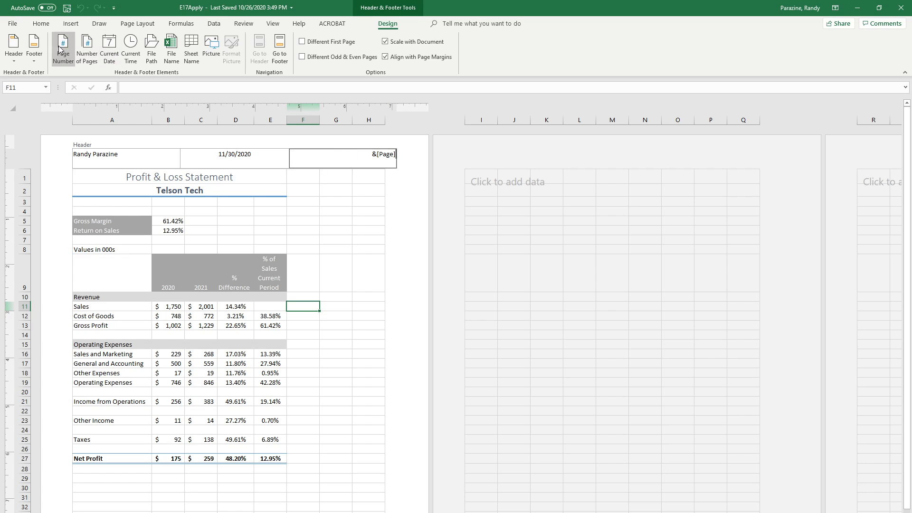
pyautogui.click(265, 231)
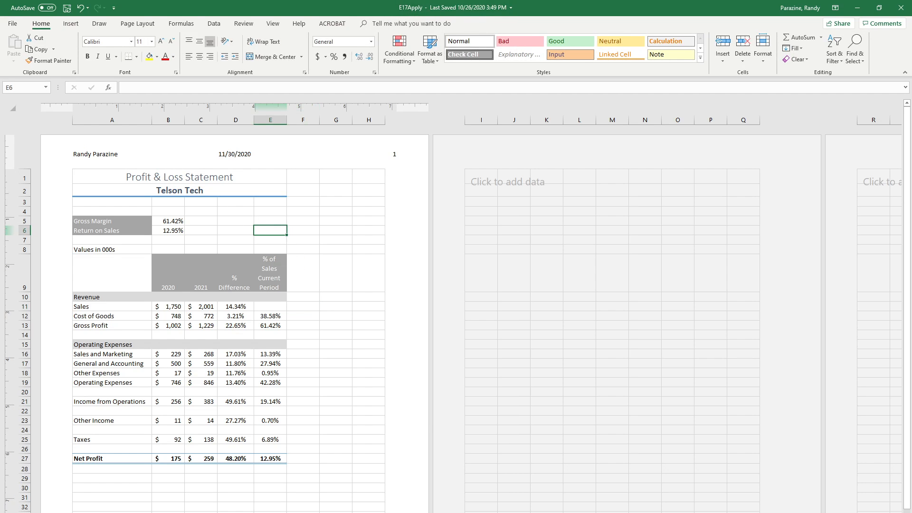
pyautogui.click(778, 512)
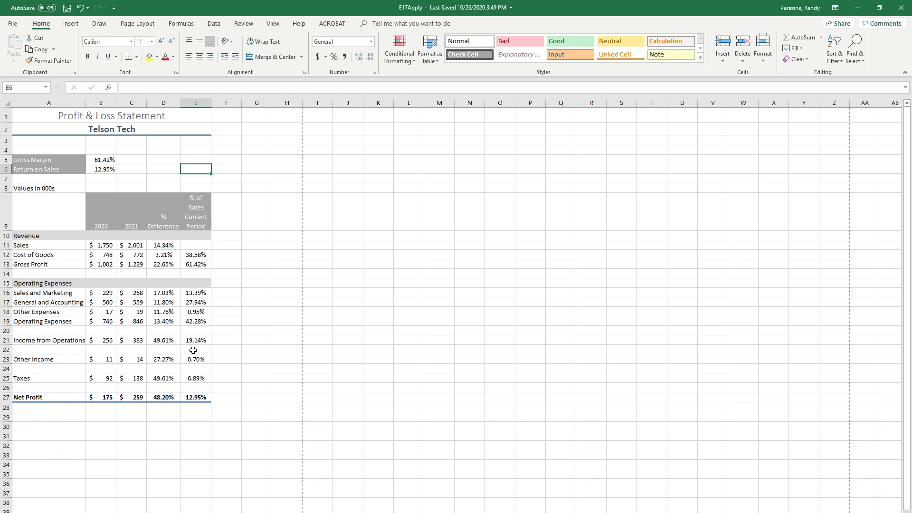
# Apply the Green-White color scale to the percentages in D11, D13:E13, D21:E21, D23:E23 and D27:E27.
pyautogui.click(160, 246)
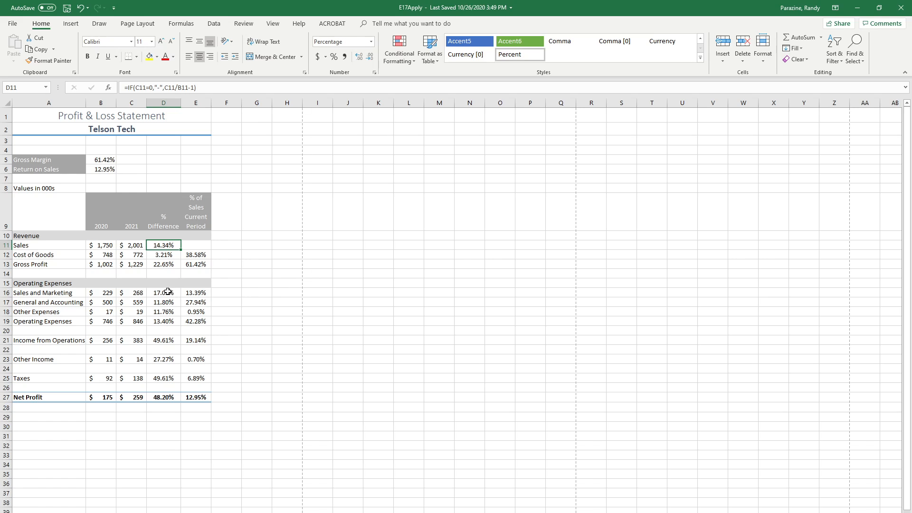
pyautogui.moveTo(153, 266); pyautogui.dragTo(203, 264)
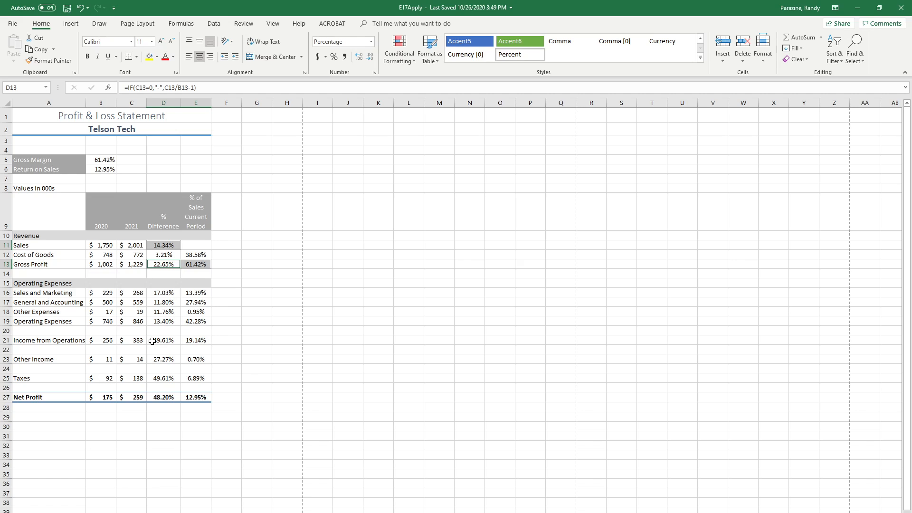
pyautogui.moveTo(157, 340); pyautogui.dragTo(191, 339)
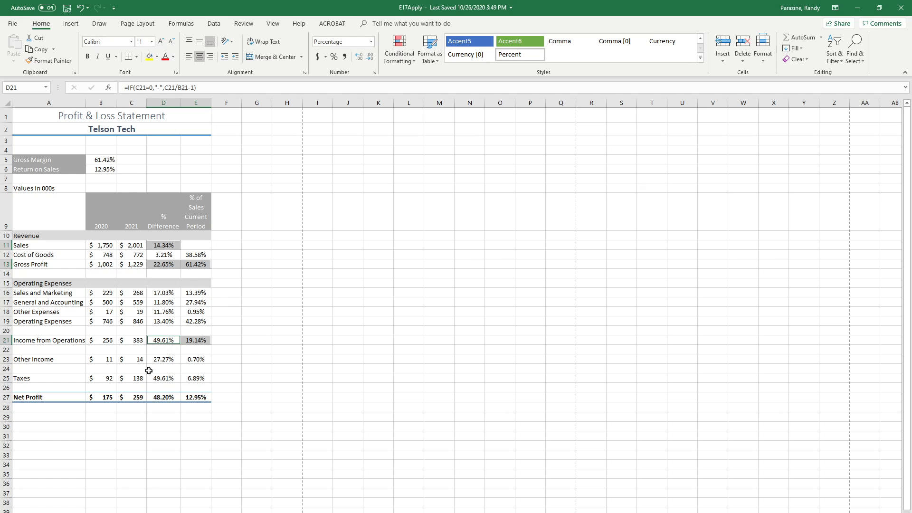
pyautogui.moveTo(153, 360); pyautogui.dragTo(205, 360)
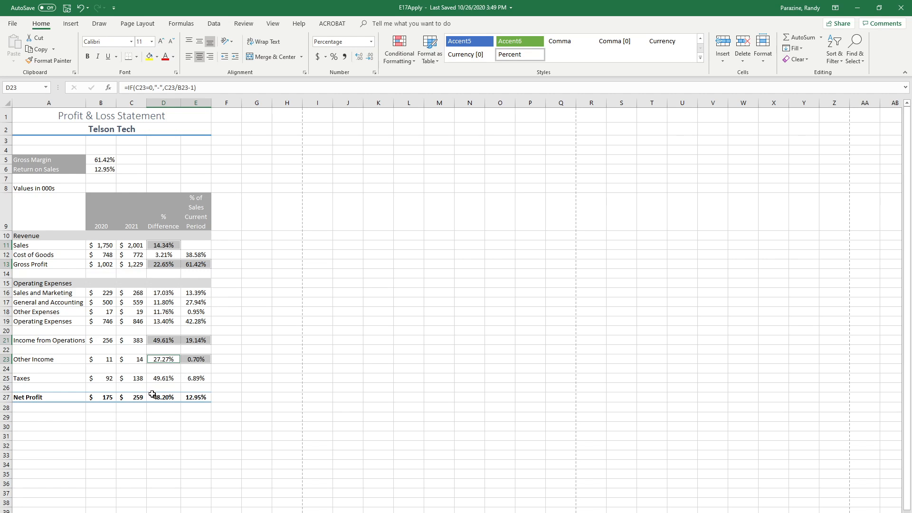
pyautogui.moveTo(160, 397); pyautogui.dragTo(196, 397)
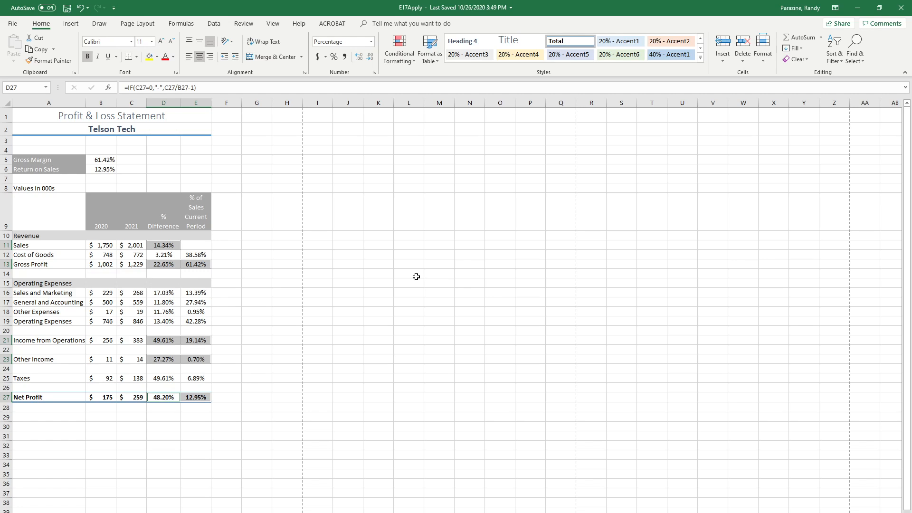
pyautogui.click(401, 60)
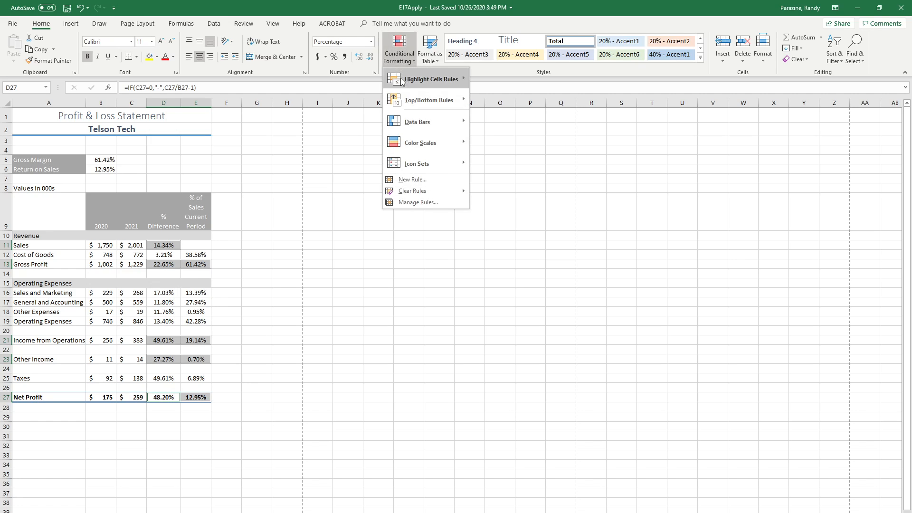
pyautogui.moveTo(407, 126)
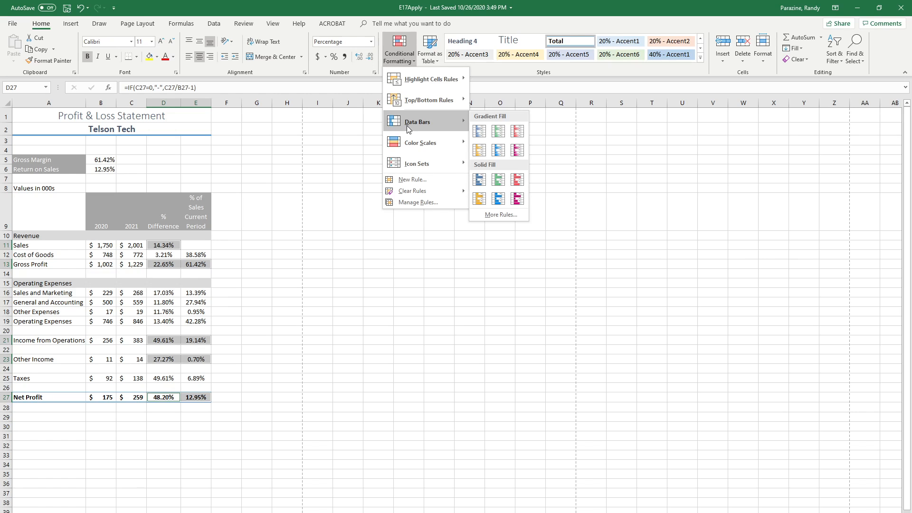
pyautogui.moveTo(409, 143)
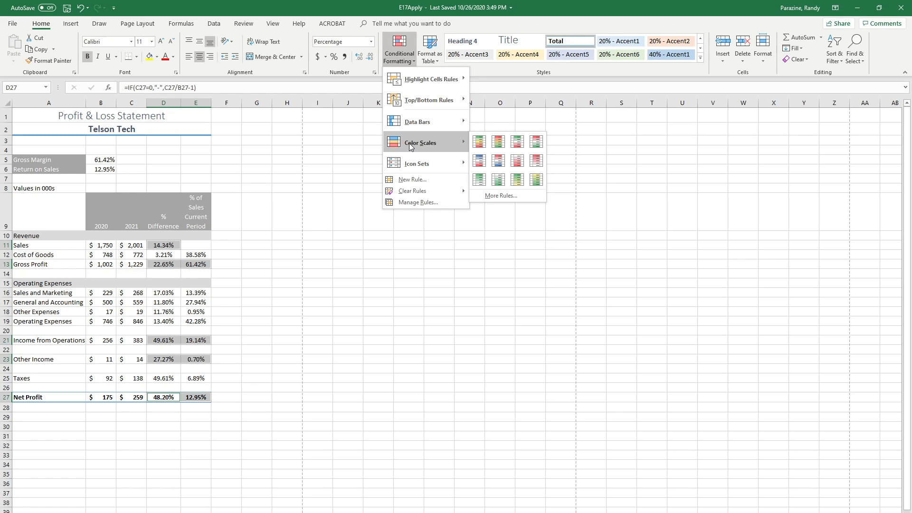
pyautogui.click(480, 180)
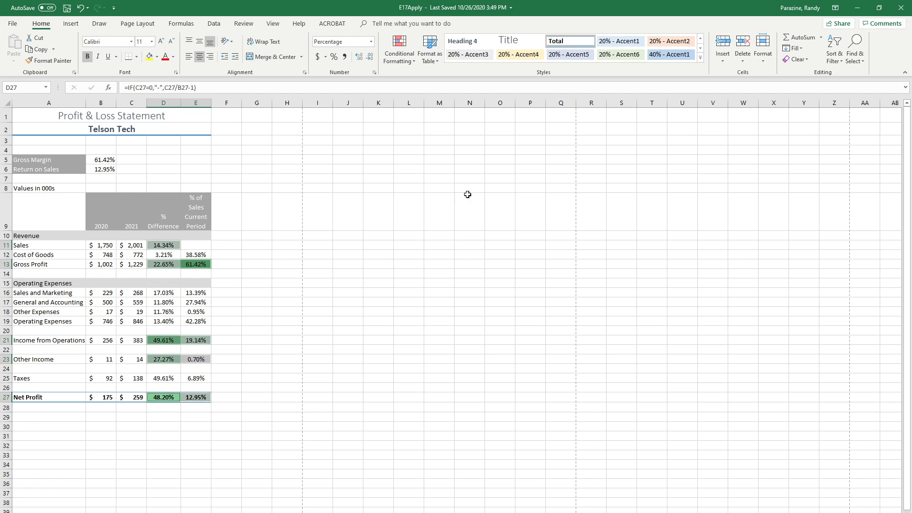
pyautogui.click(256, 259)
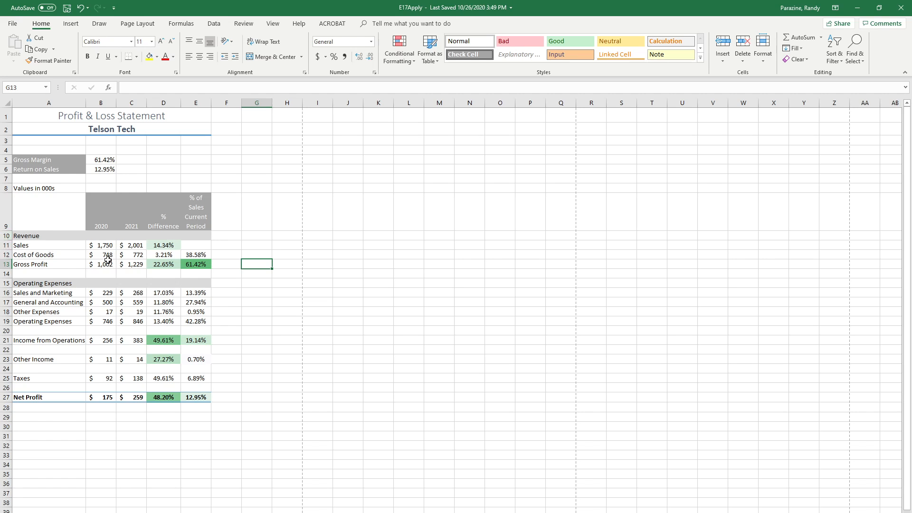
# Apply the Red-White color scale to the cost, expense and tax percentages in D12:E12, D16:E19 and D25:E25.
pyautogui.moveTo(154, 256); pyautogui.dragTo(189, 257)
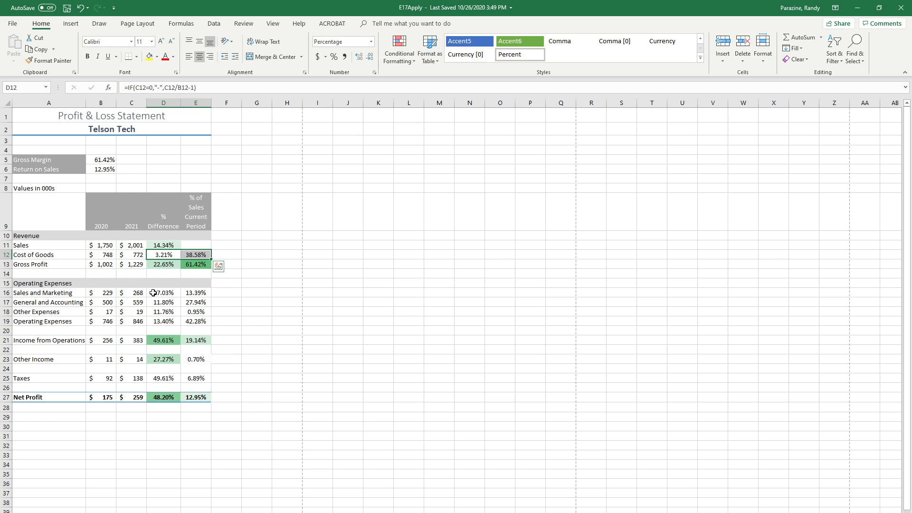
pyautogui.moveTo(152, 292)
pyautogui.mouseDown()
pyautogui.moveTo(190, 296)
pyautogui.moveTo(193, 321)
pyautogui.mouseUp()
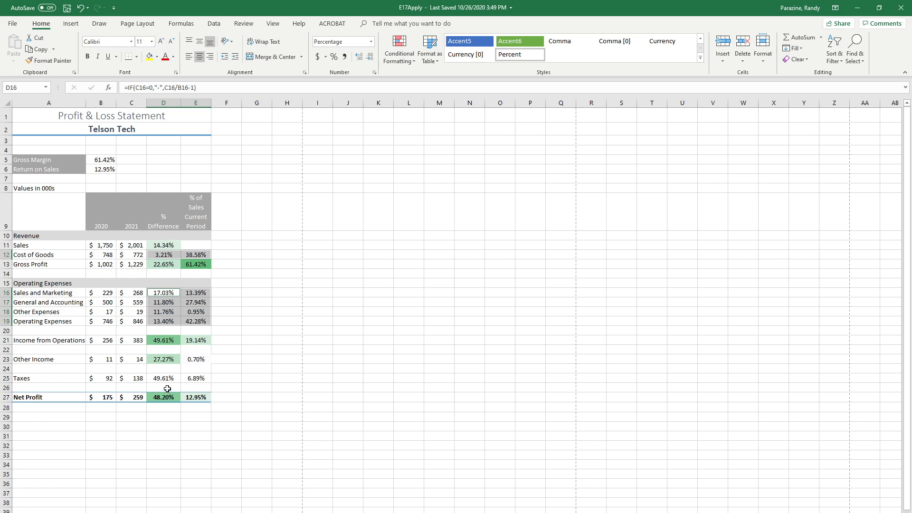
pyautogui.moveTo(157, 378); pyautogui.dragTo(192, 377)
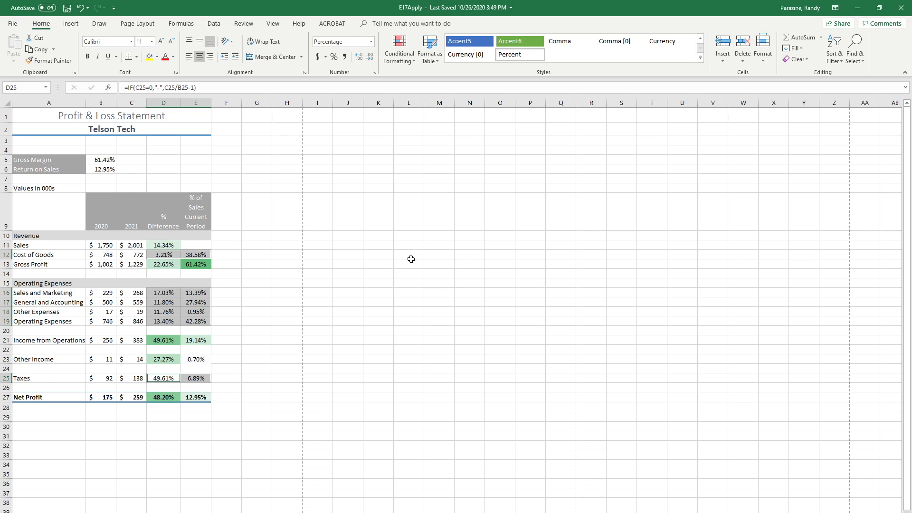
pyautogui.click(401, 59)
pyautogui.moveTo(417, 142)
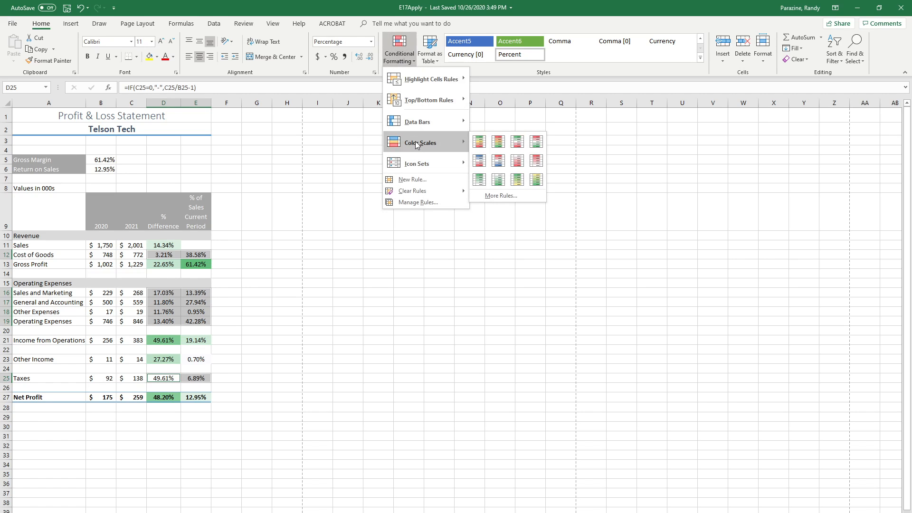
pyautogui.click(536, 162)
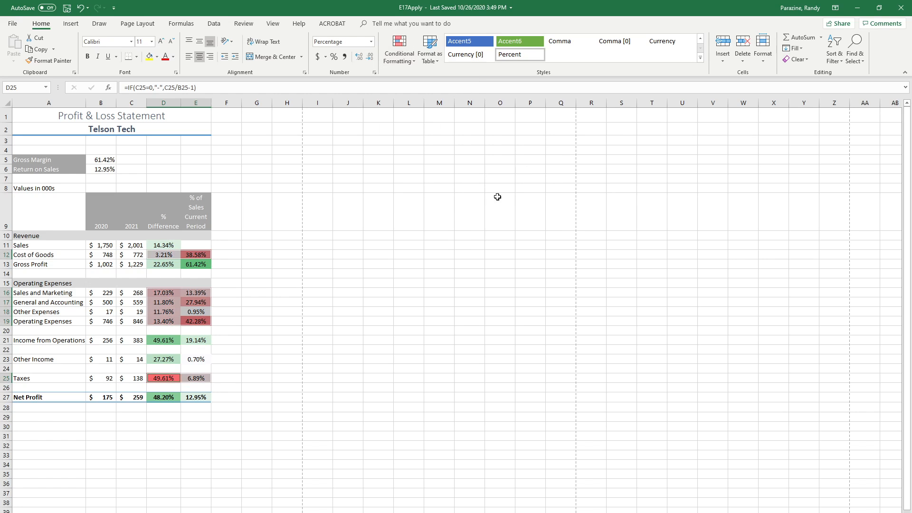
pyautogui.click(239, 299)
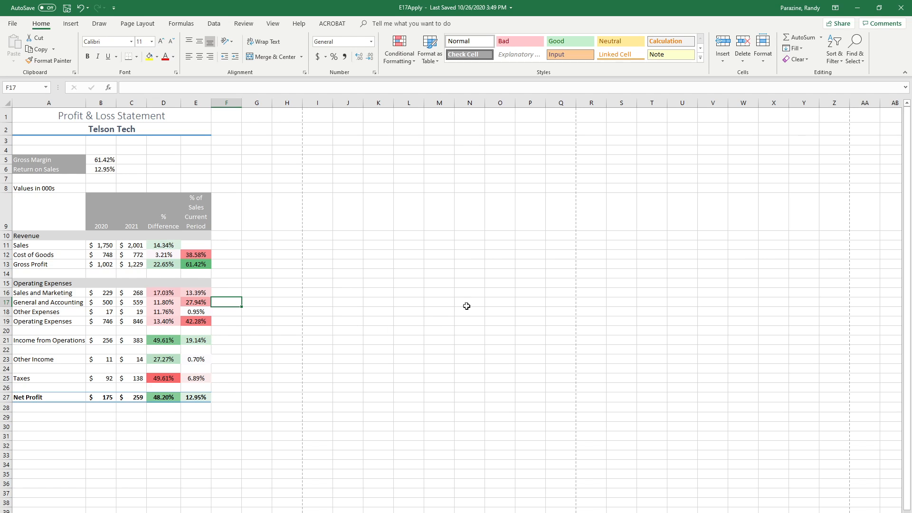
# Select the Gross Margin value in cell B5 and dismiss the e-mail notifications.
pyautogui.click(101, 161)
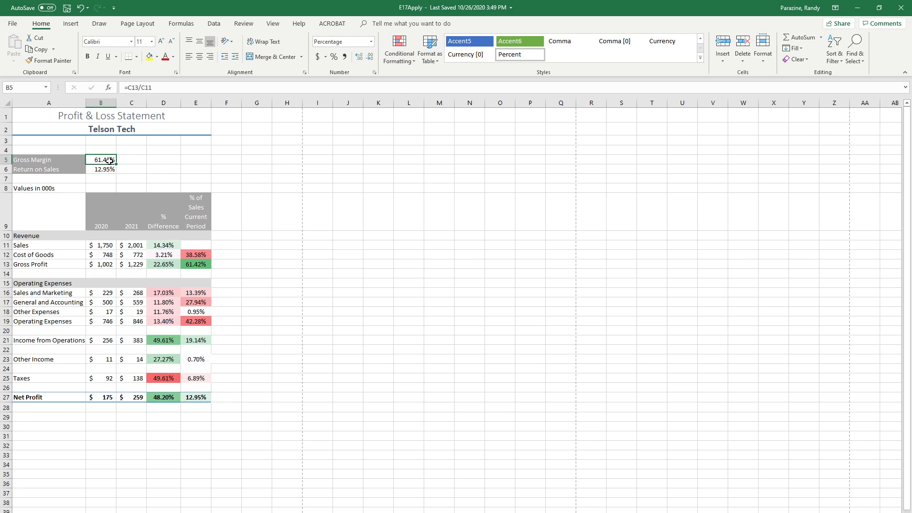
pyautogui.click(398, 58)
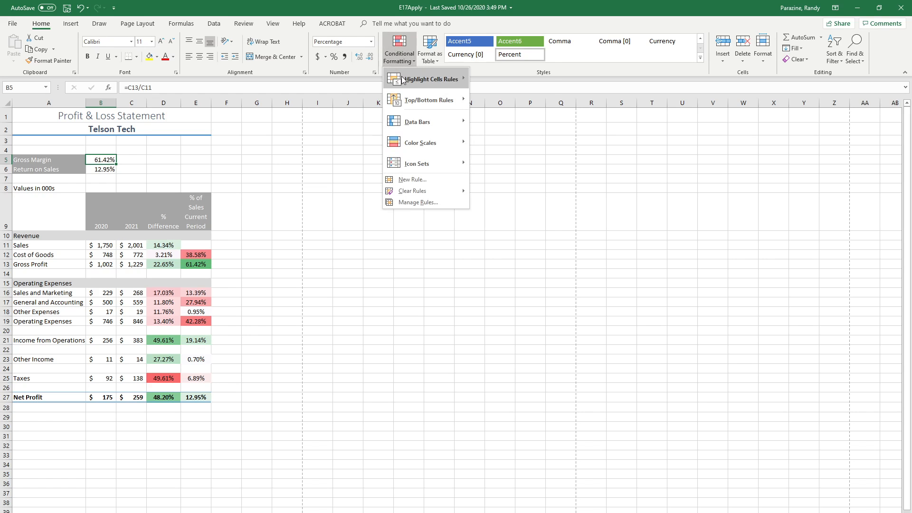
pyautogui.moveTo(401, 80)
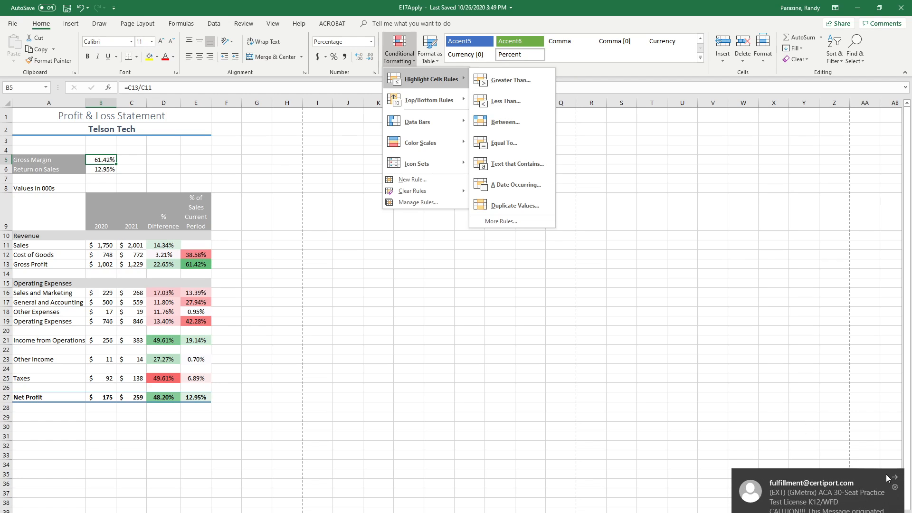
pyautogui.click(893, 477)
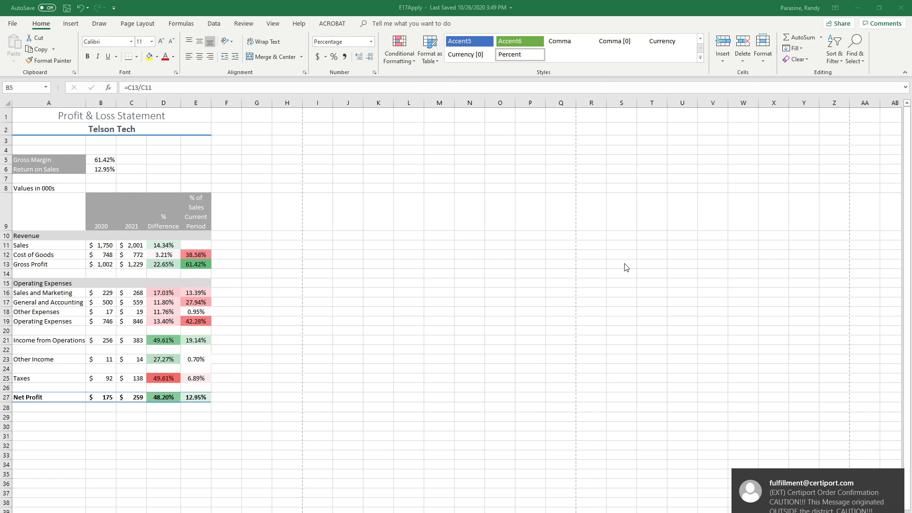
pyautogui.click(897, 477)
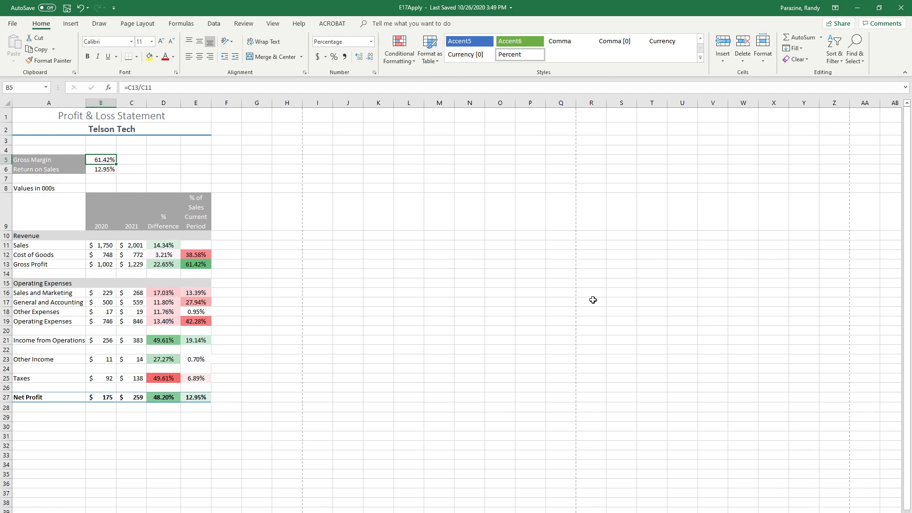
# Add a Less Than conditional formatting rule to the Gross Margin value in B5, with threshold 50% and Light Red Fill.
pyautogui.click(399, 52)
pyautogui.moveTo(415, 79)
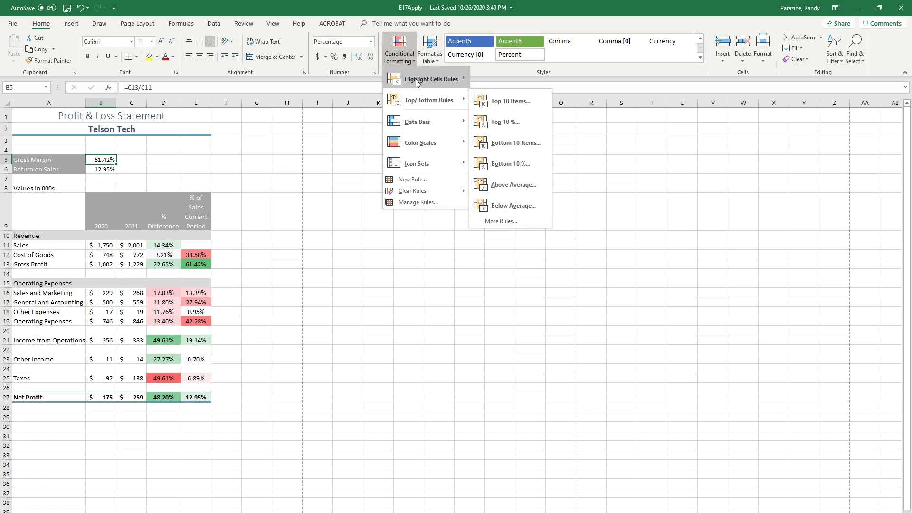
pyautogui.click(490, 102)
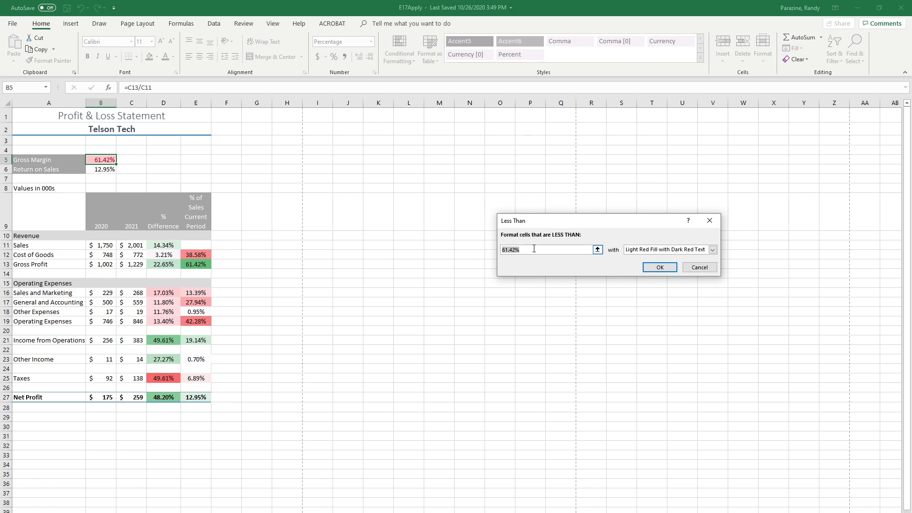
pyautogui.write('50%')
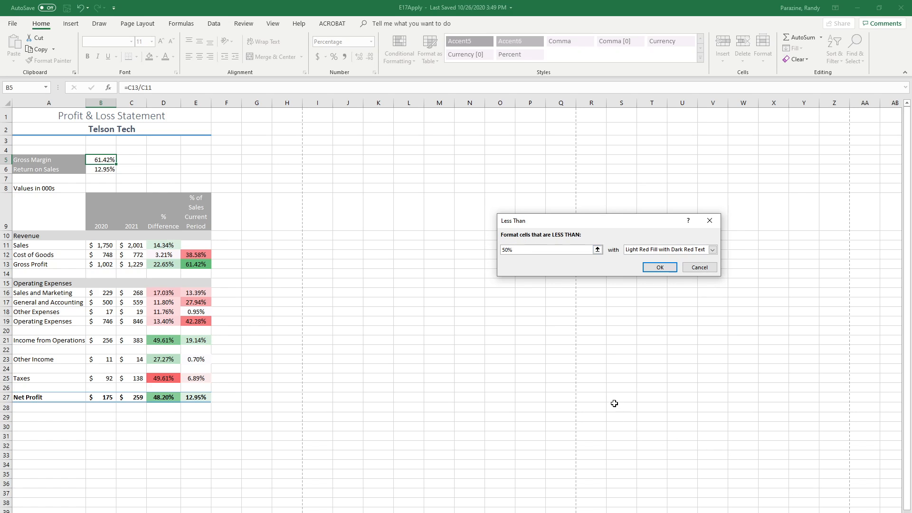
pyautogui.click(712, 250)
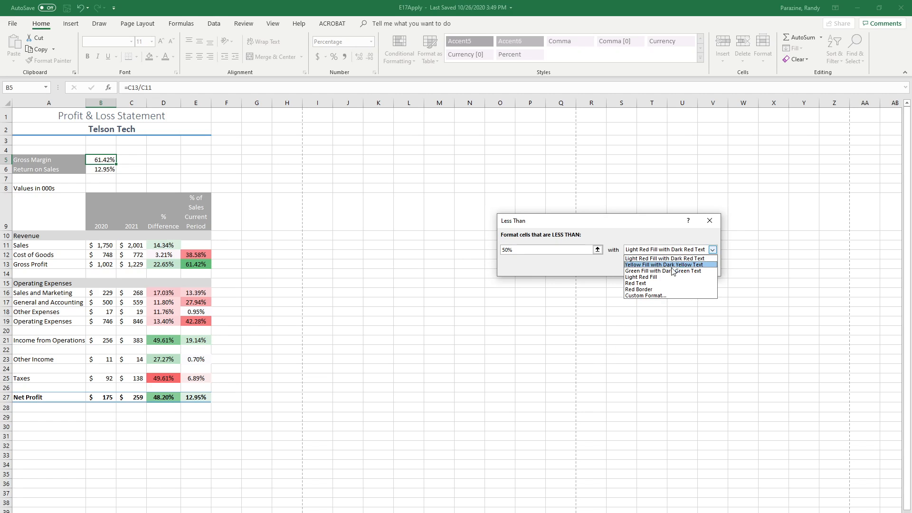
pyautogui.click(663, 279)
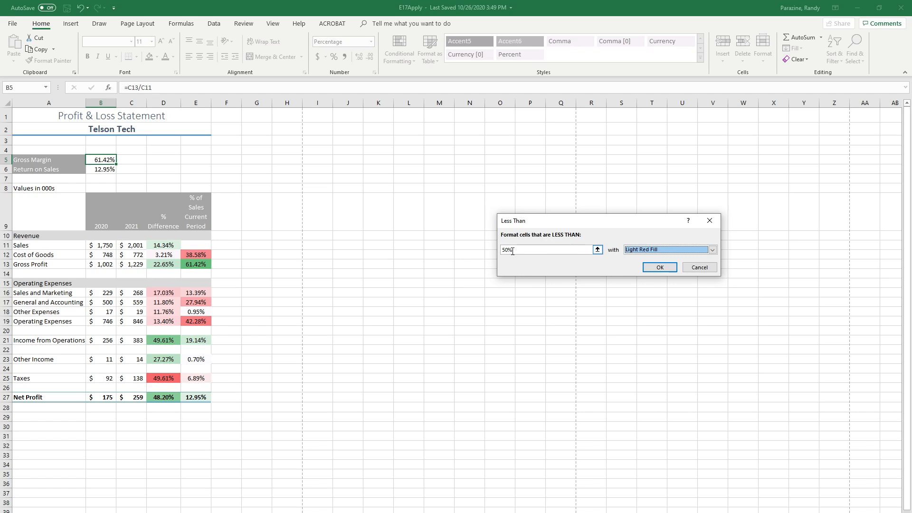
pyautogui.click(662, 267)
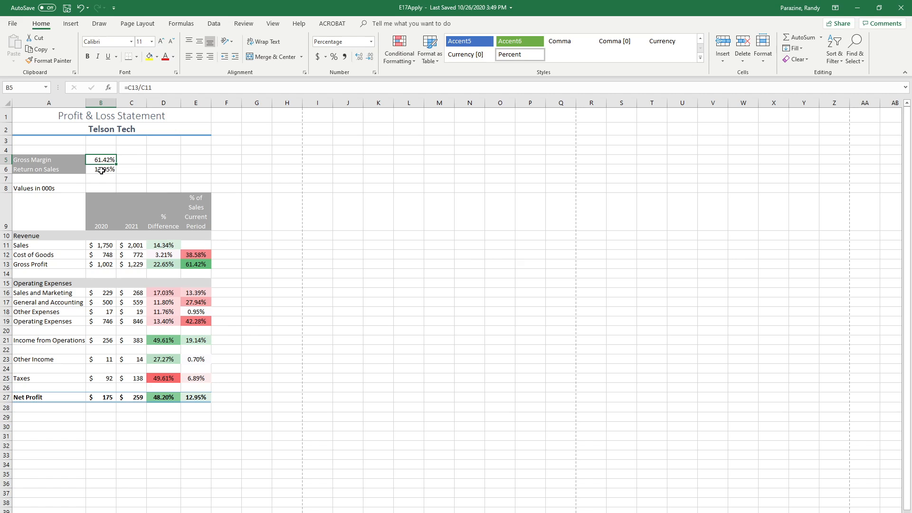
# Add a Greater Than conditional formatting rule to the Return on Sales value in B6, with threshold 10% and Green Fill with Dark Green Text.
pyautogui.click(101, 170)
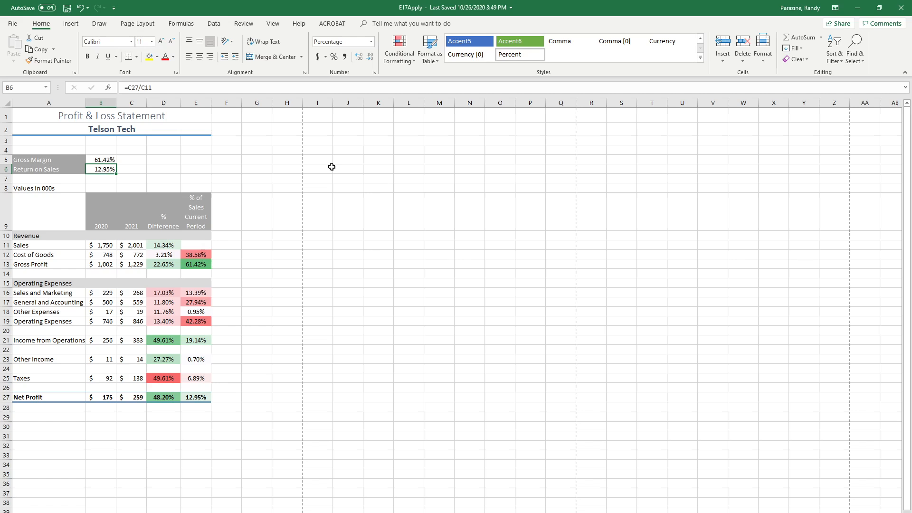
pyautogui.click(397, 61)
pyautogui.moveTo(411, 82)
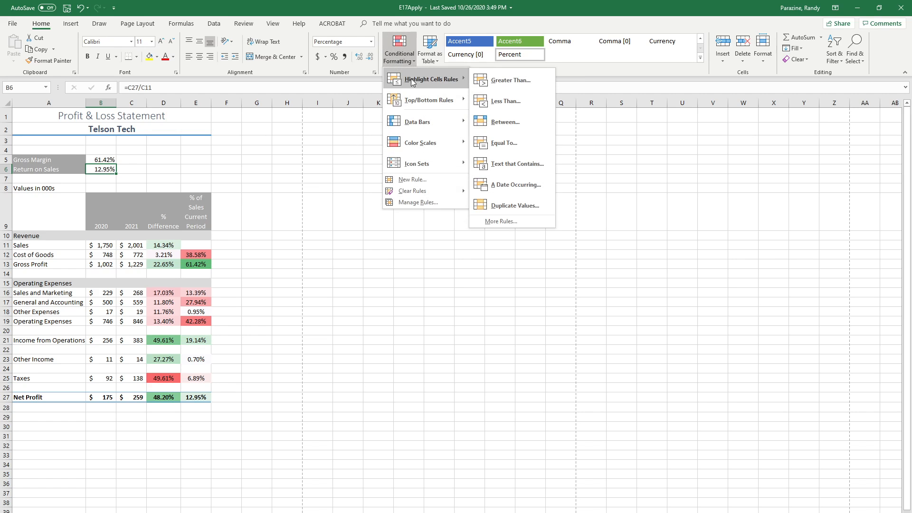
pyautogui.click(504, 81)
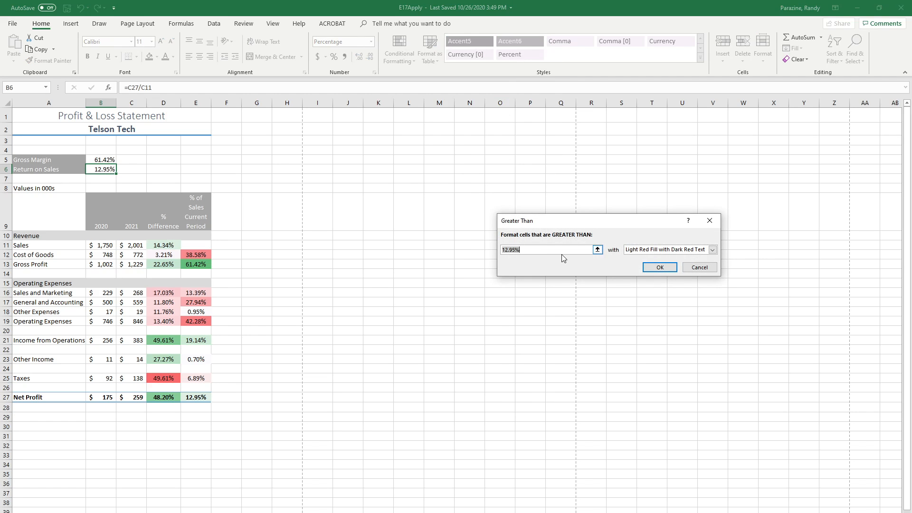
pyautogui.write('10%')
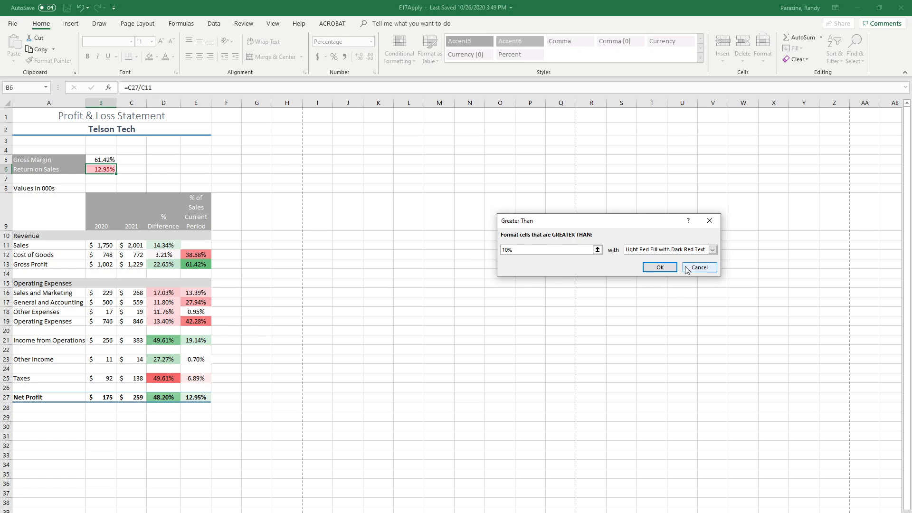
pyautogui.click(712, 250)
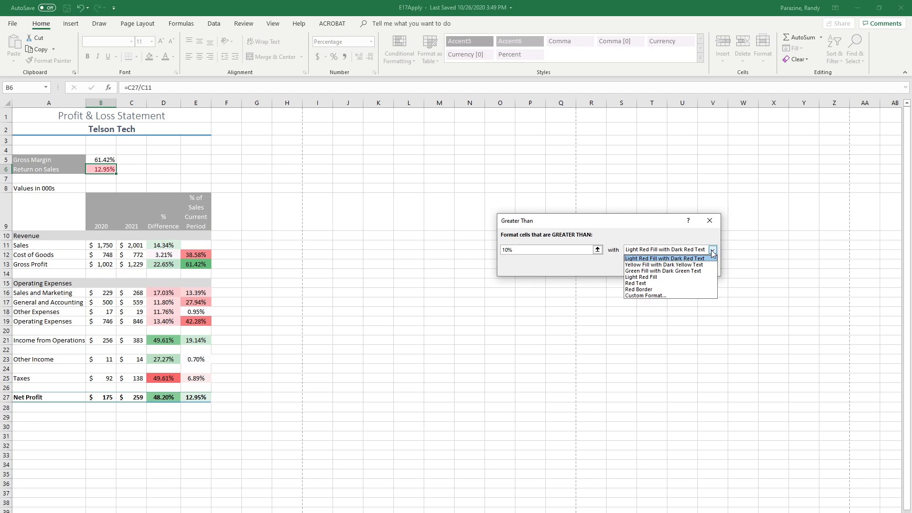
pyautogui.click(673, 271)
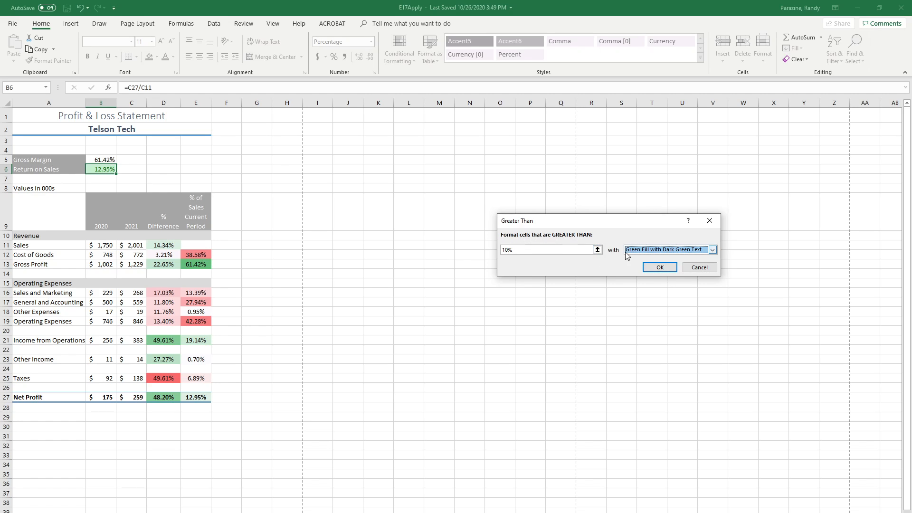
pyautogui.click(659, 268)
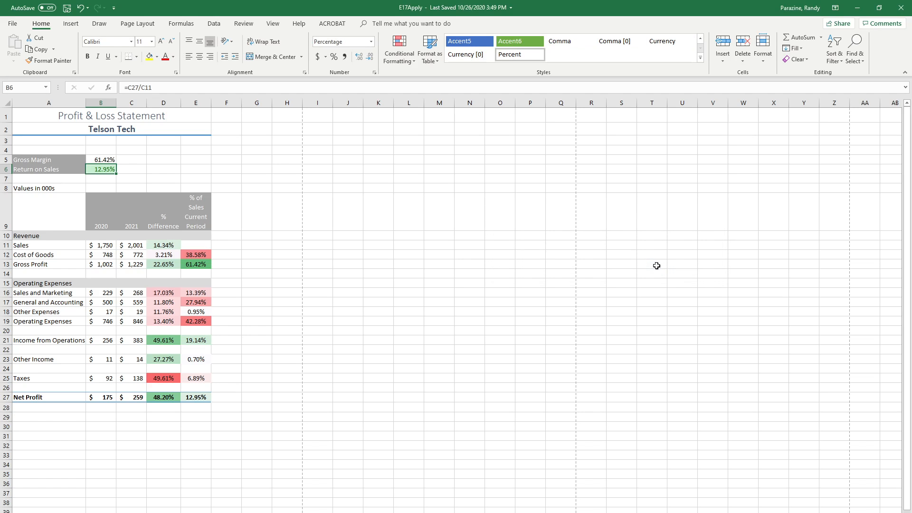
pyautogui.click(133, 171)
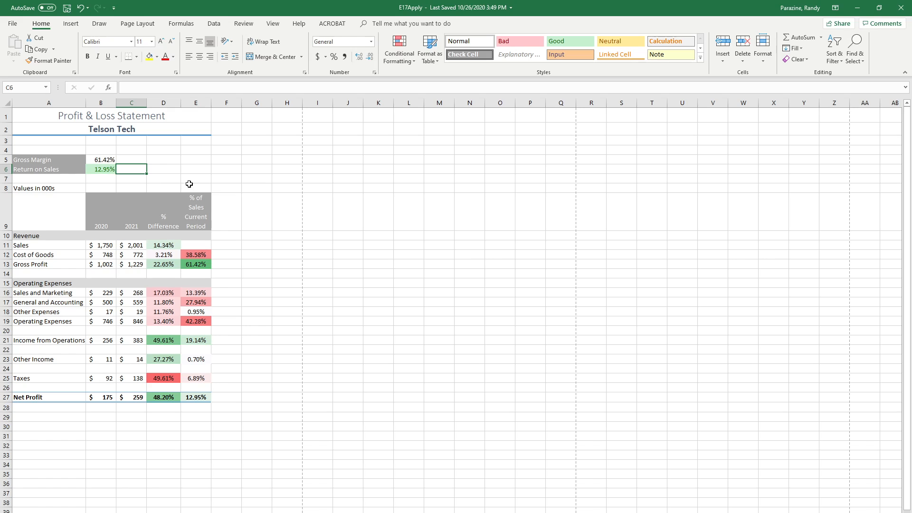